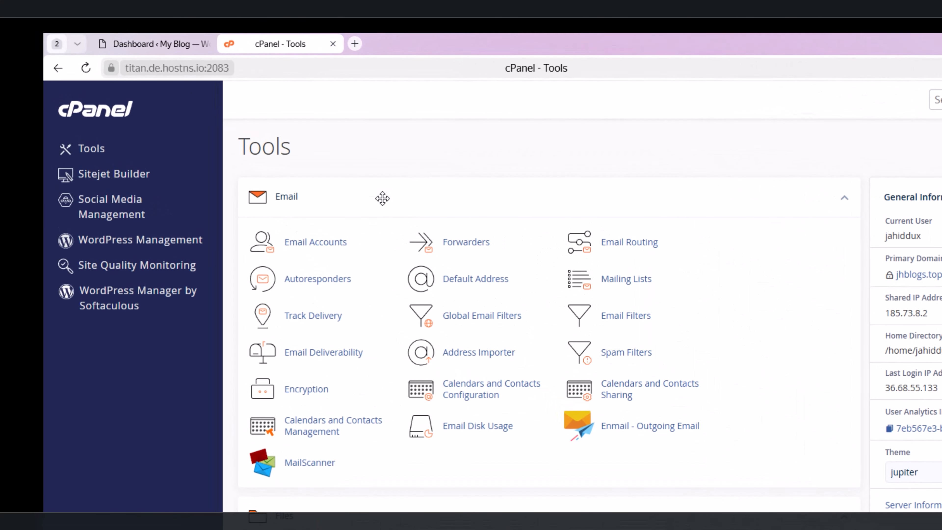
- Start creating a new account in Email Accounts and set its username to smtp
left_click(330, 247)
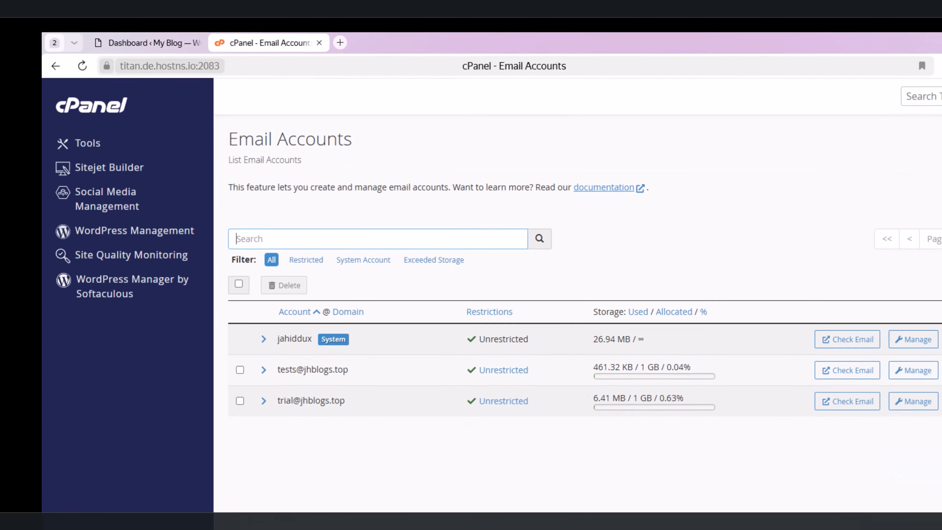
left_click(782, 233)
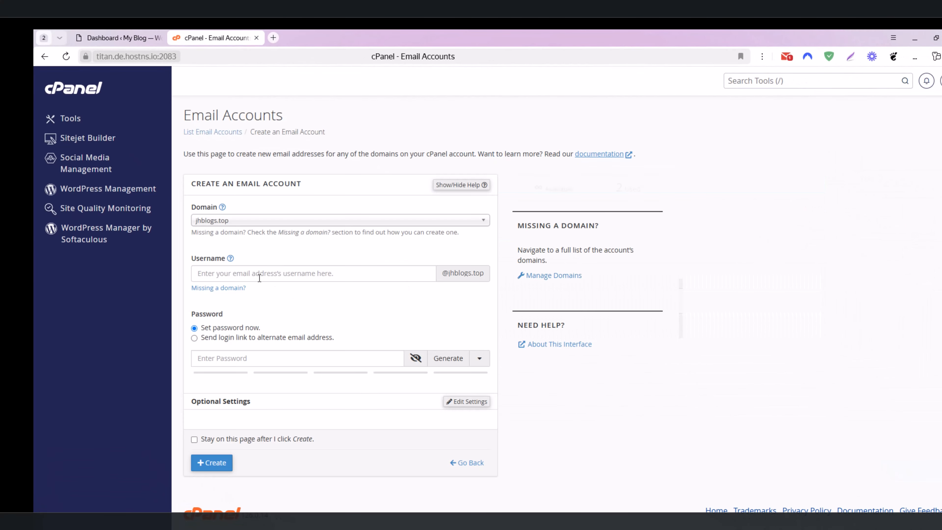
left_click(256, 275)
type("s")
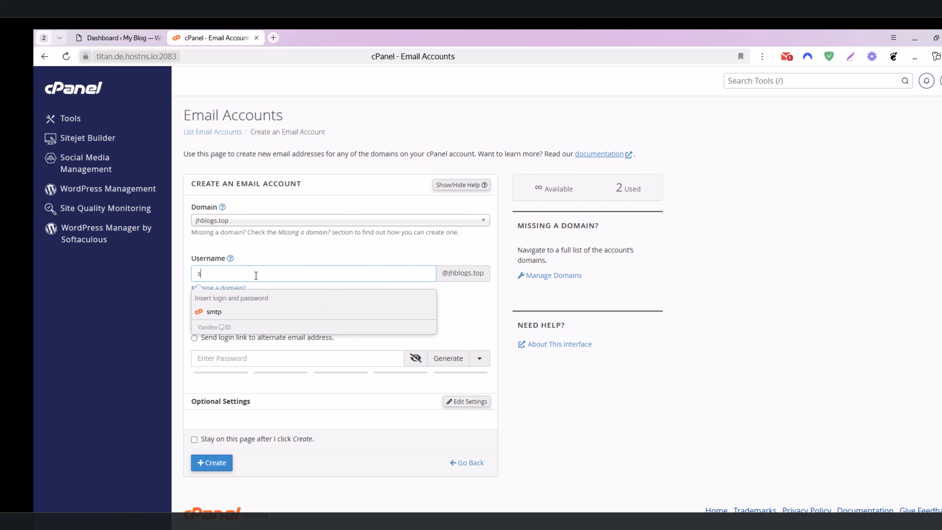
type("tmp")
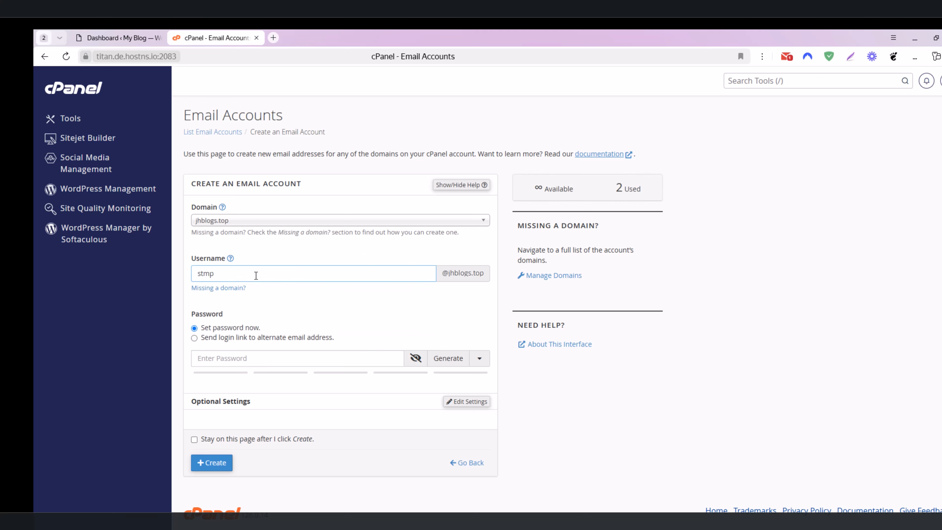
key("BackSpace")
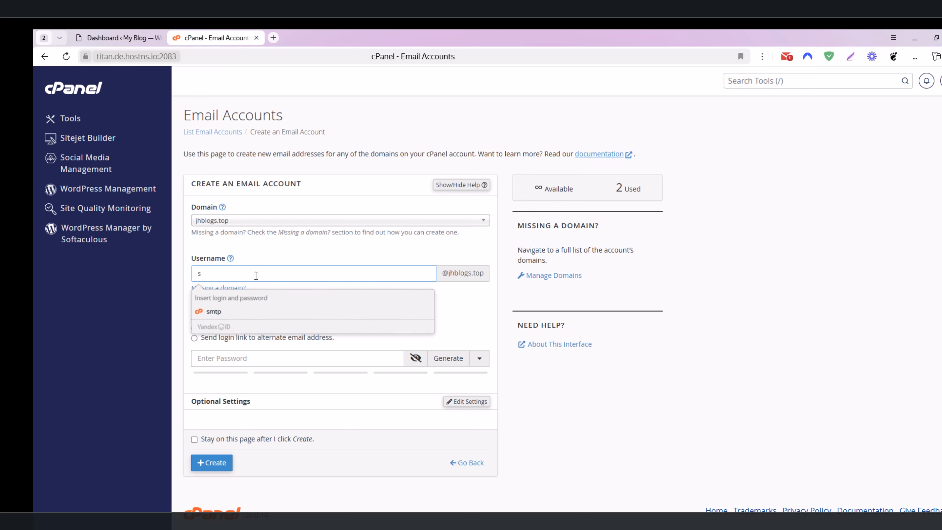
type("mtp")
left_click(112, 299)
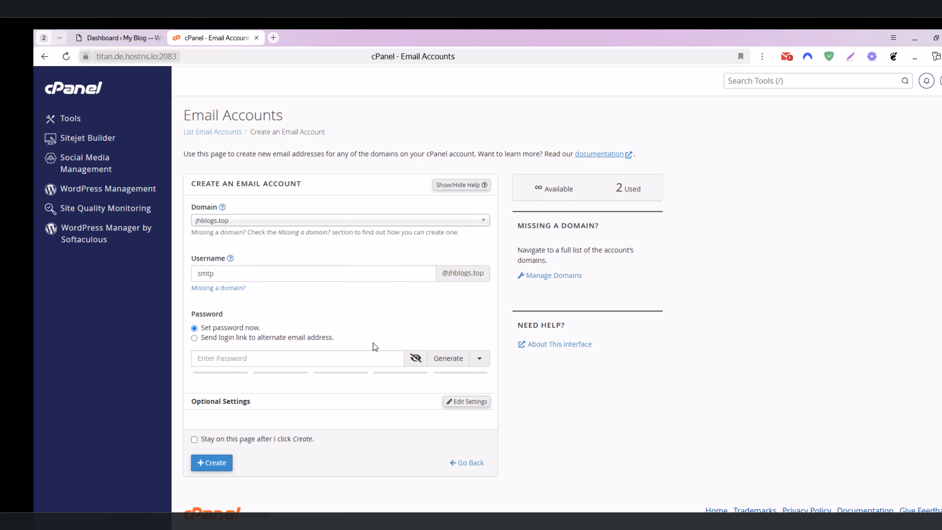
- Generate and copy a password for the Password field, create the email account, and decline updating the browser's saved password
left_click(442, 364)
left_click(443, 362)
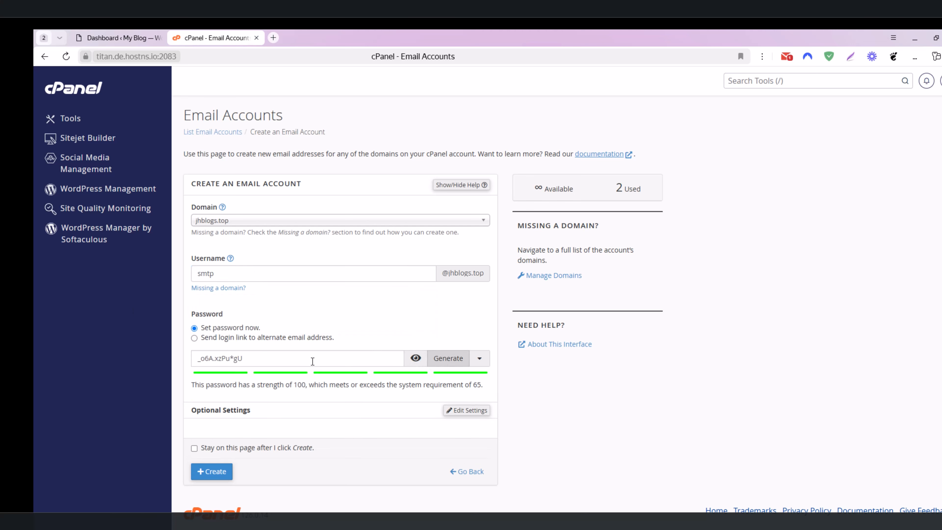
left_click(429, 358)
left_click_drag(255, 355, 136, 353)
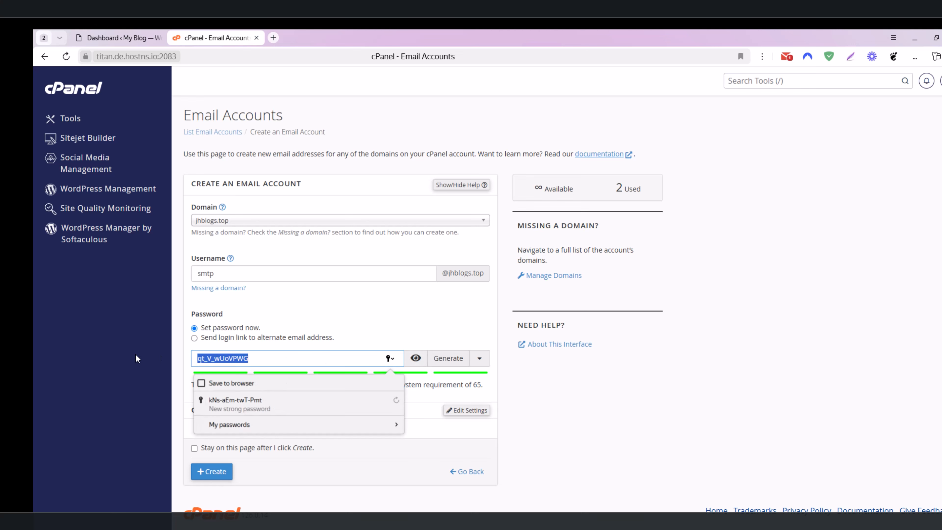
left_click(106, 343)
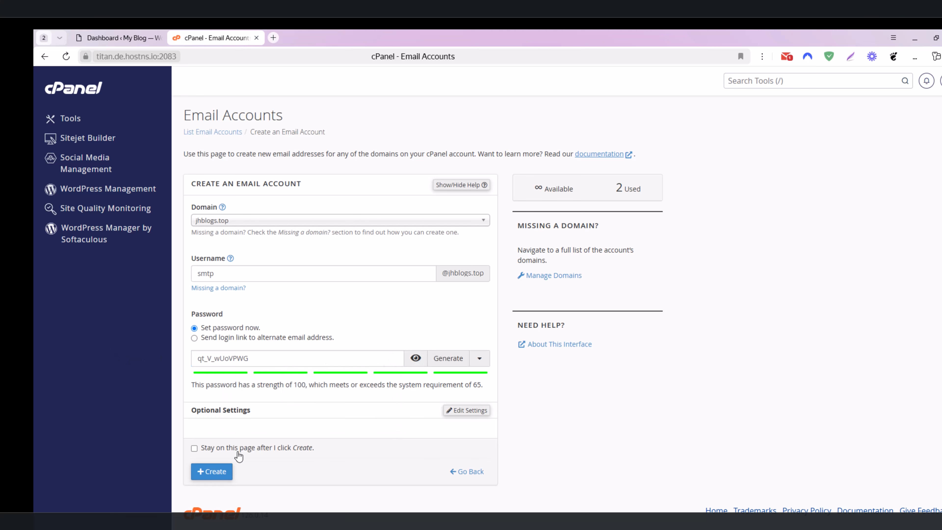
left_click(217, 476)
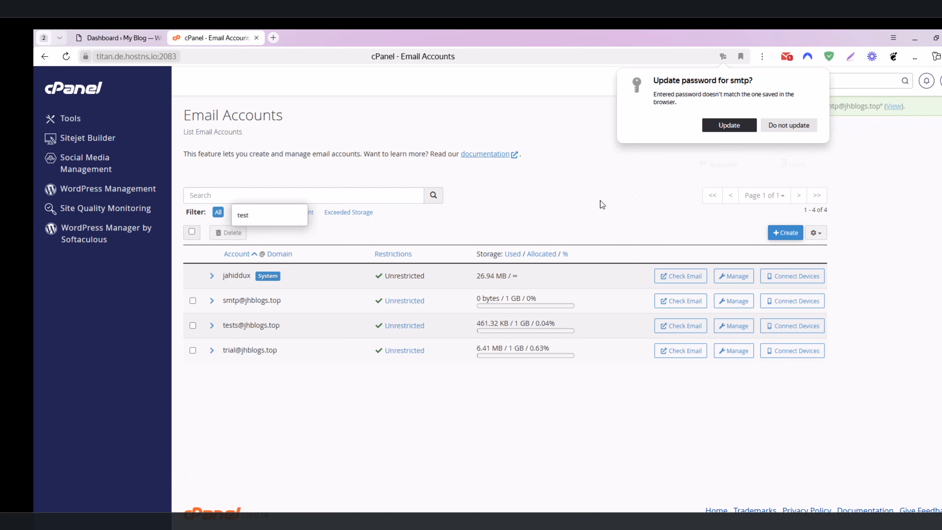
left_click(790, 129)
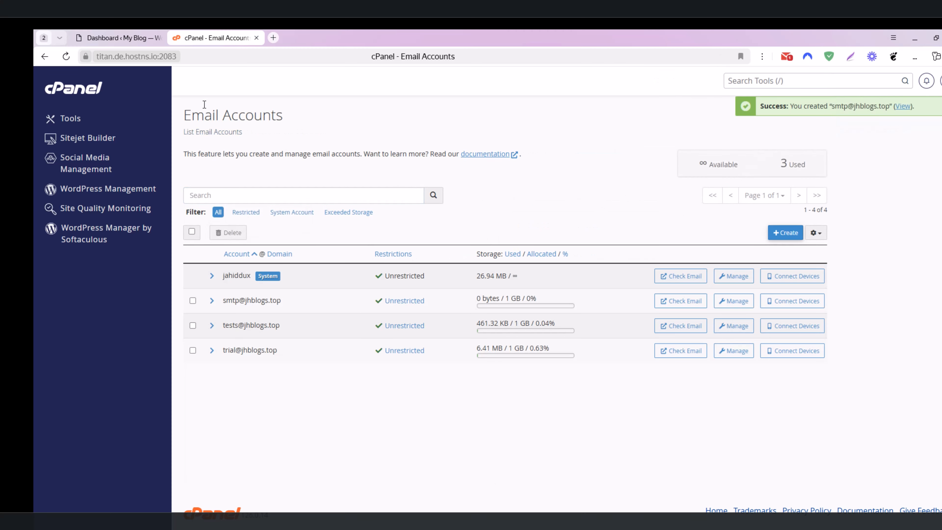
- Switch to the WordPress dashboard, search the plugin directory for "easy smtp", and install and activate Easy WP SMTP
left_click(134, 30)
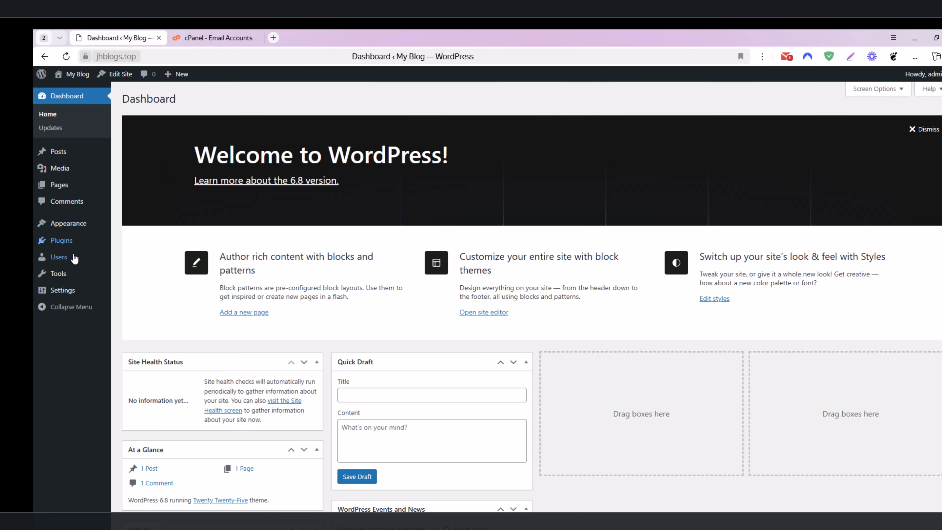
mouse_move(68, 243)
left_click(149, 256)
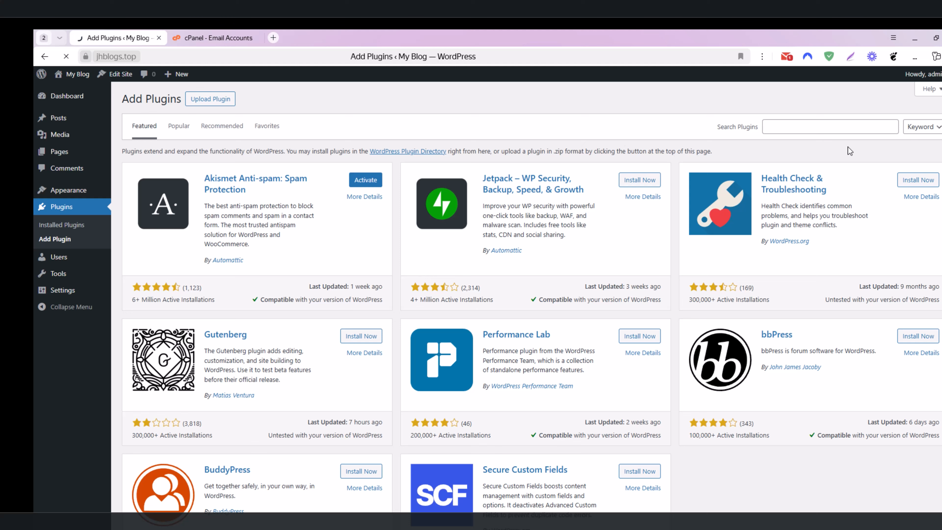
left_click(823, 129)
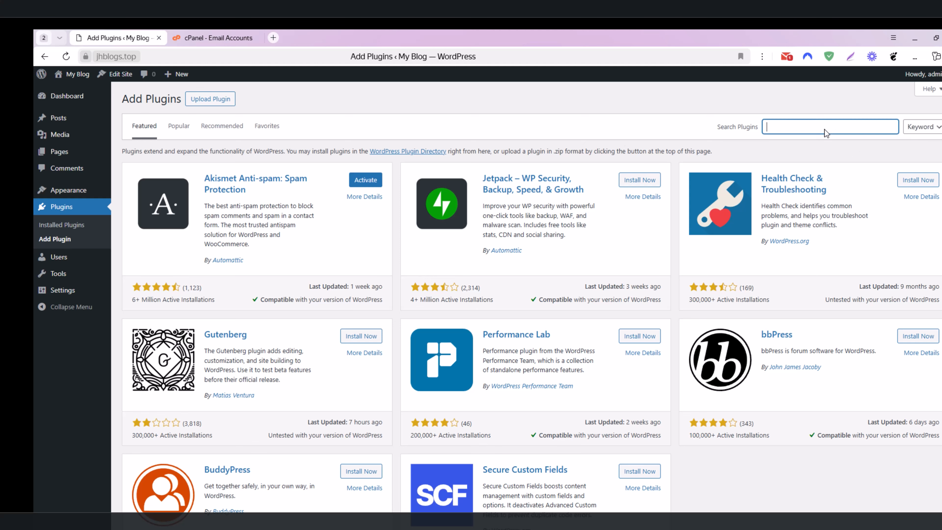
type("easy smtp")
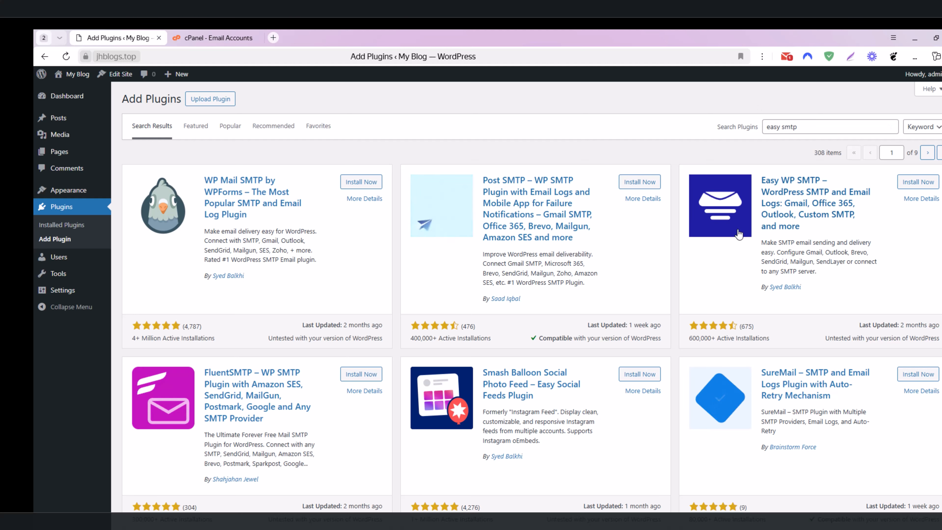
left_click(917, 182)
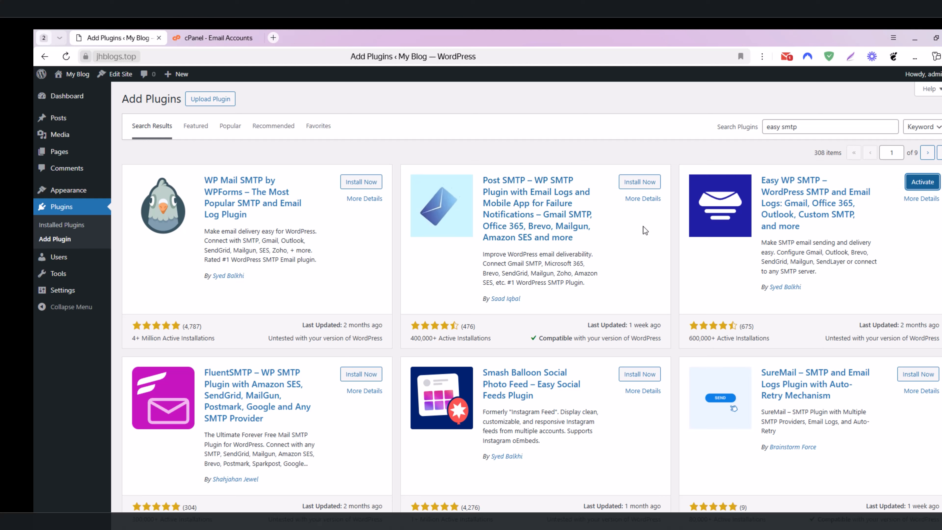
left_click(922, 183)
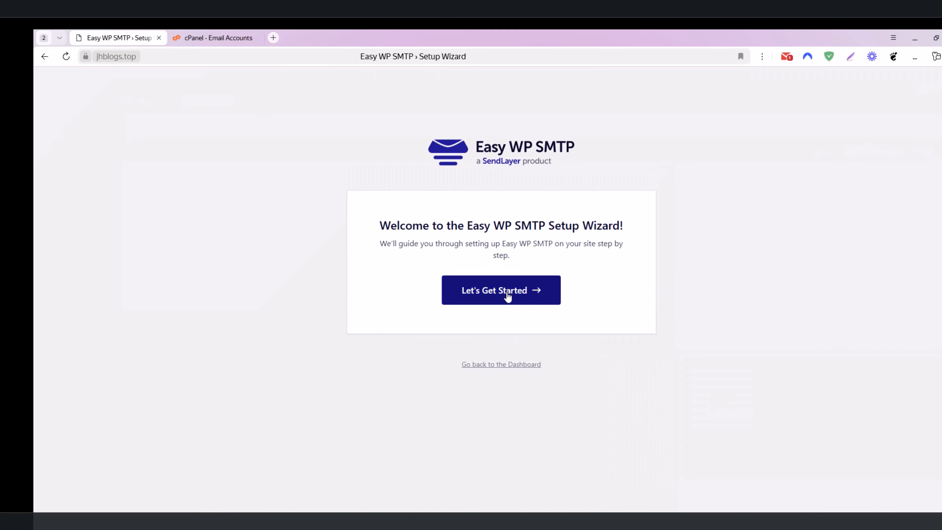
- Start the Easy WP SMTP setup wizard and save Other SMTP as the mailer
left_click(508, 296)
scroll(504, 267, "down", 5)
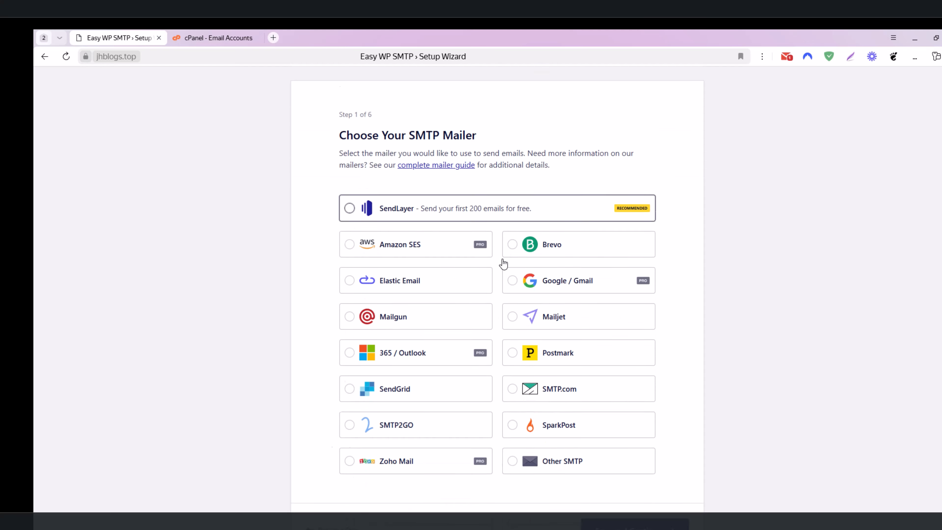
left_click(567, 376)
left_click(637, 447)
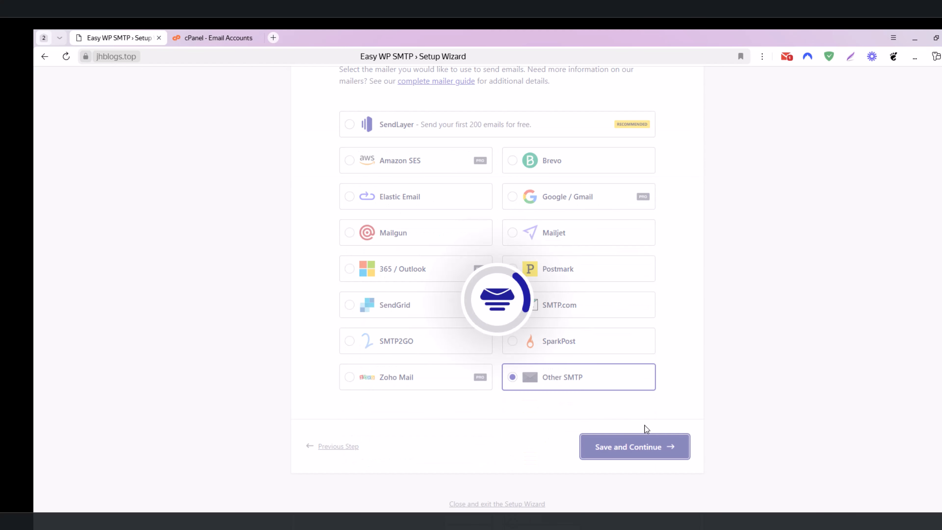
- Copy the server hostname from the cPanel web address and enter titan.de.hostns.io as the SMTP Host in the wizard
scroll(399, 274, "down", 5)
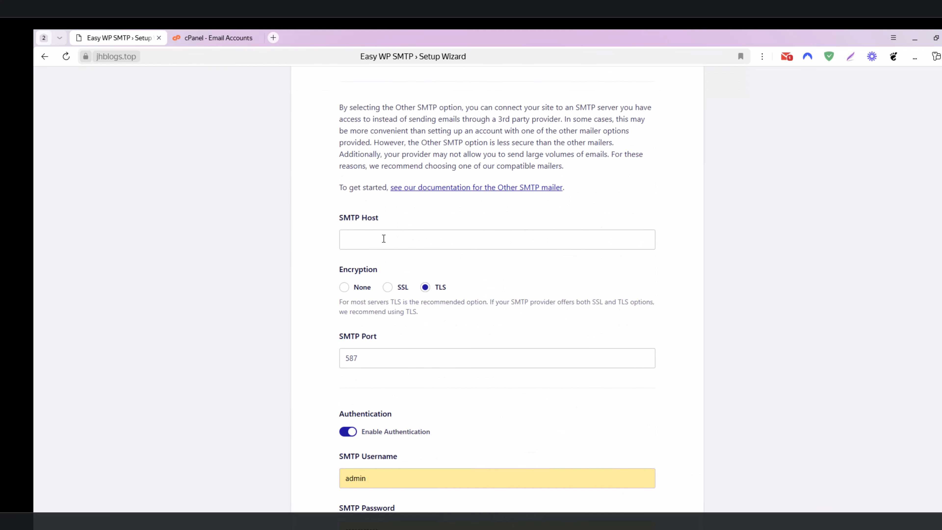
left_click(204, 38)
left_click(206, 59)
left_click(122, 59)
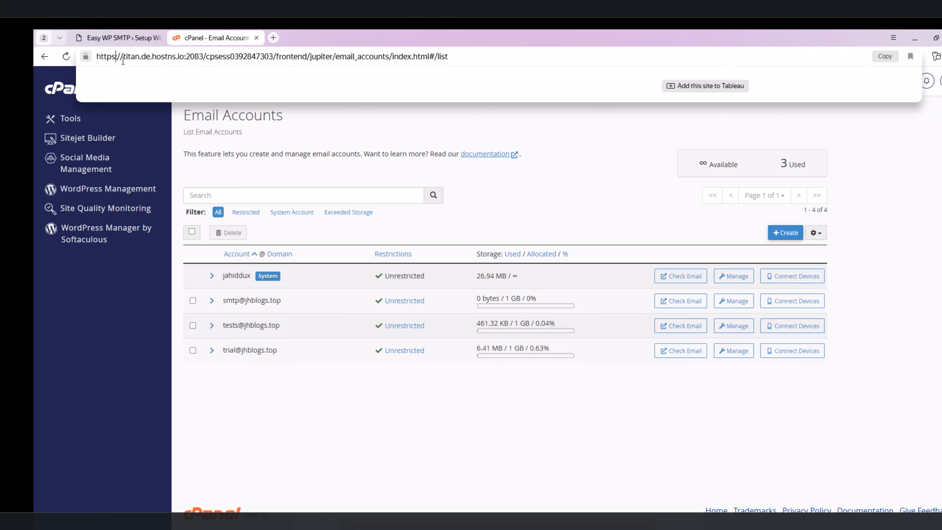
left_click_drag(126, 57, 174, 58)
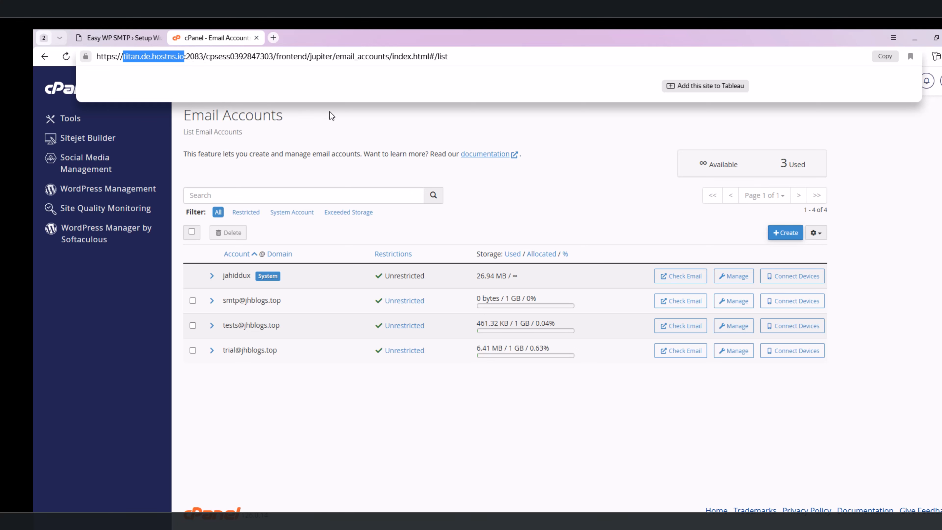
left_click(157, 33)
left_click(390, 245)
type("titan.de.hostns.io")
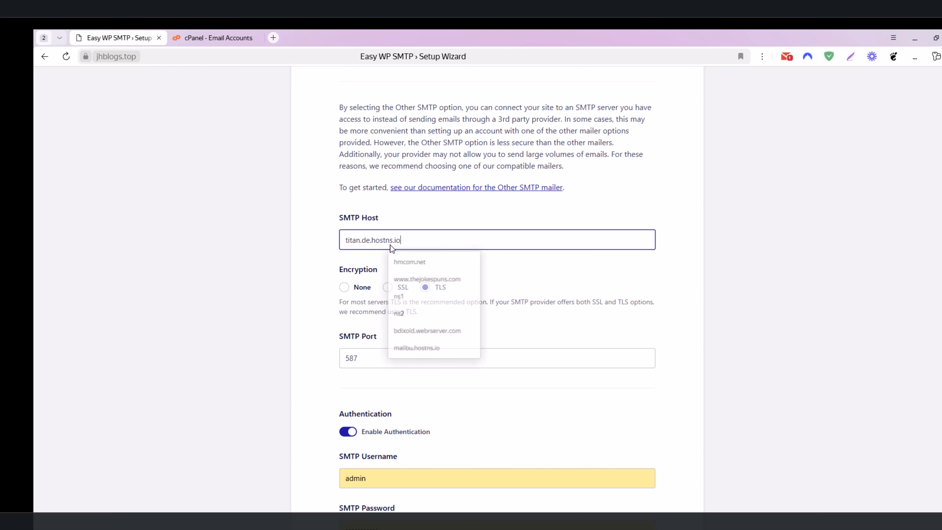
- Set the SMTP encryption to SSL with port 465
left_click(387, 288)
left_click(354, 357)
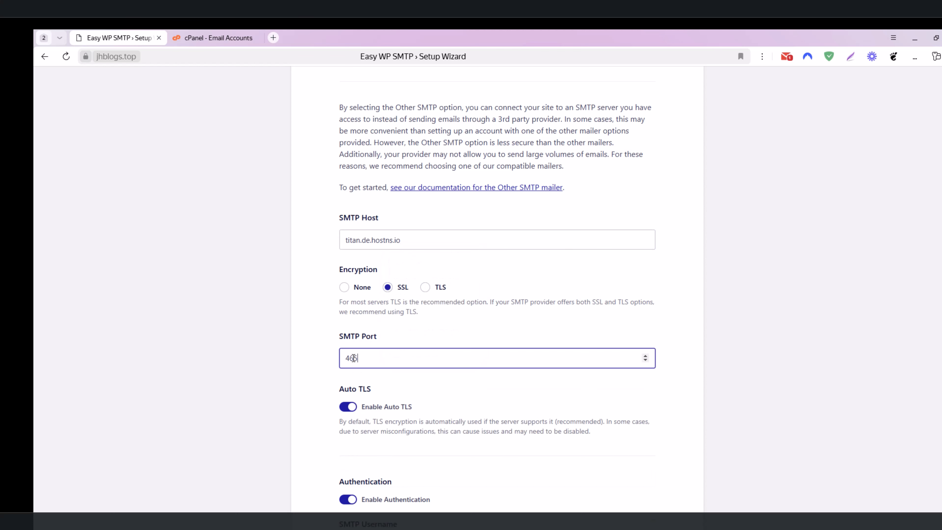
left_click_drag(359, 355, 297, 334)
left_click(263, 289)
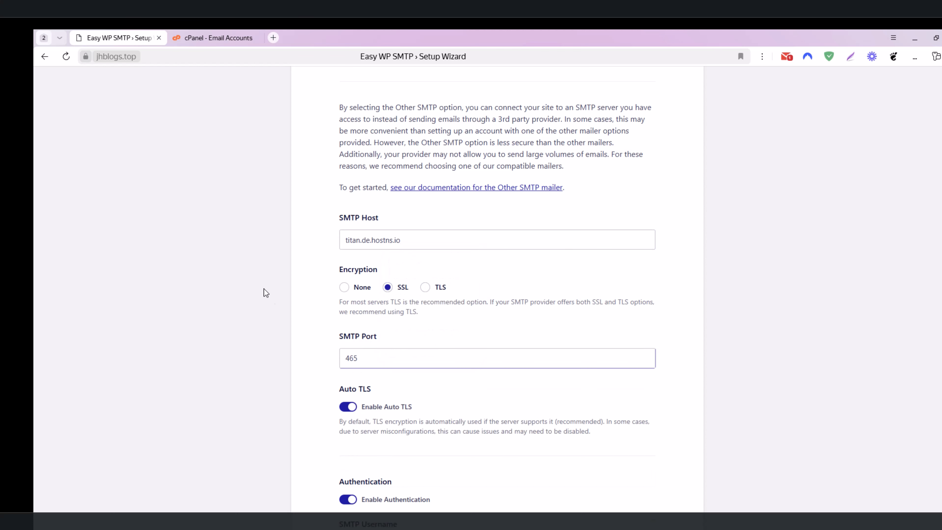
- Copy the new mailbox's email address from cPanel and replace the prefilled SMTP Username with it
scroll(370, 398, "down", 6)
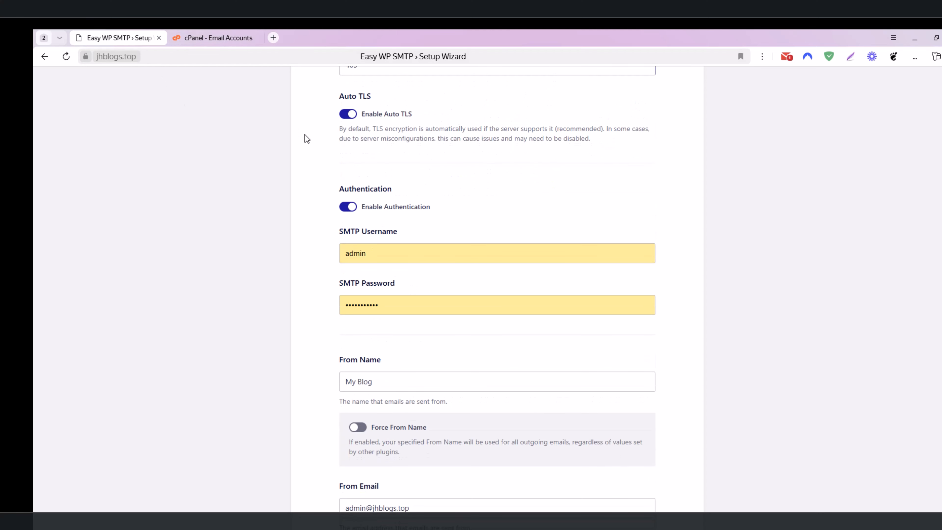
left_click(223, 38)
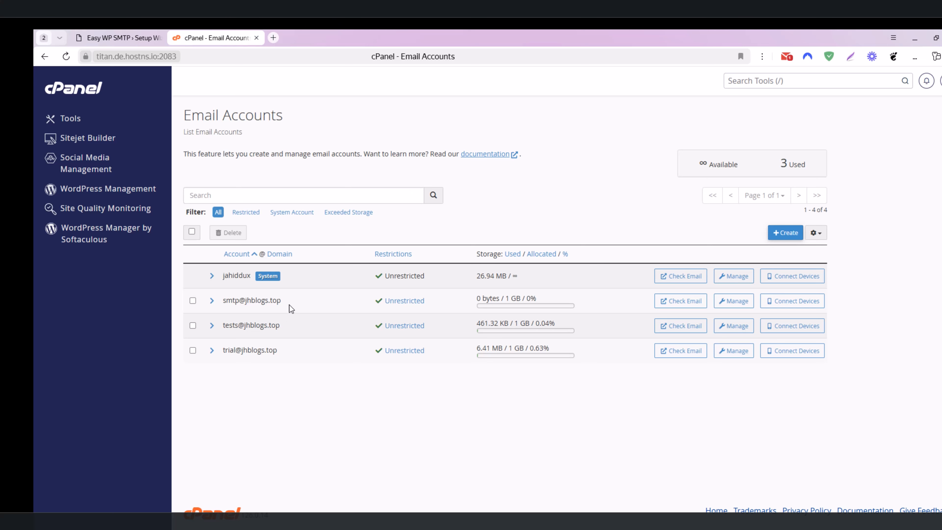
left_click_drag(255, 299, 224, 302)
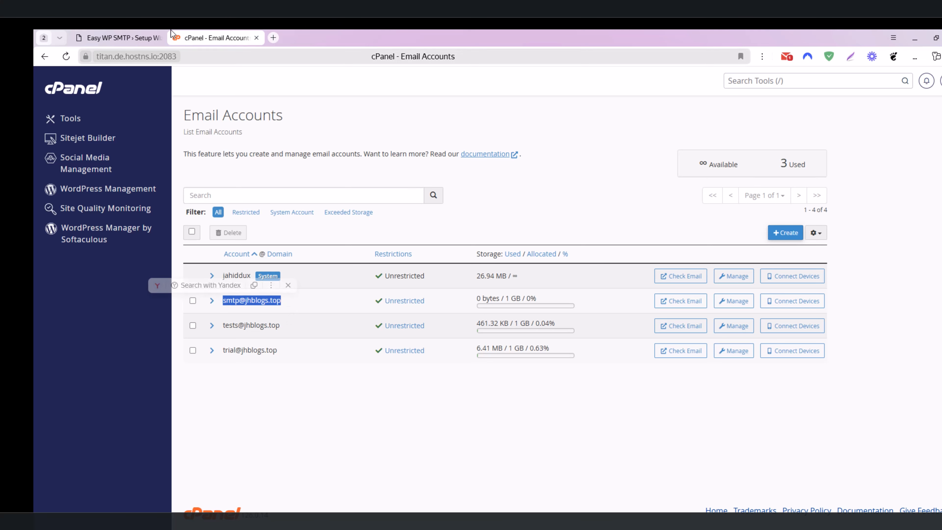
left_click(152, 38)
left_click(386, 257)
key("ctrl+a")
key("ctrl+v")
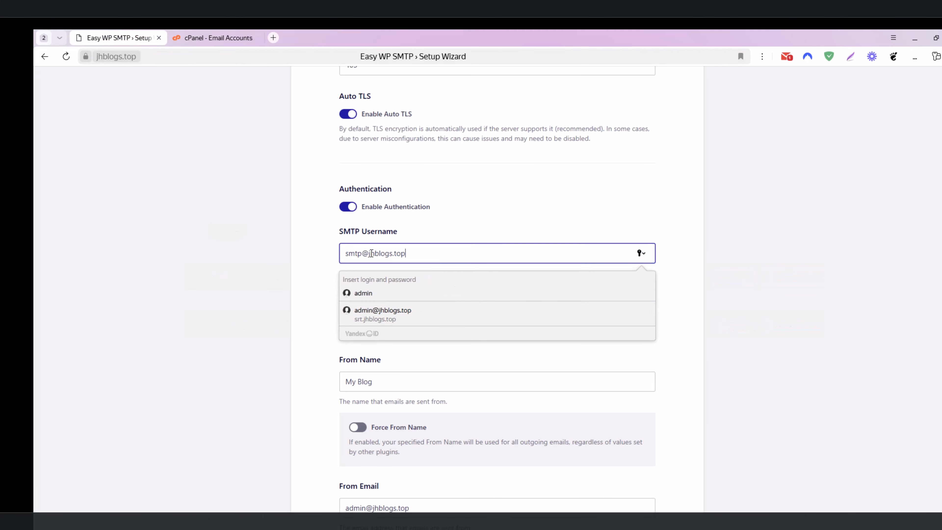
- Clear the prefilled value from the SMTP Password field
left_click(349, 297)
key("ctrl+a")
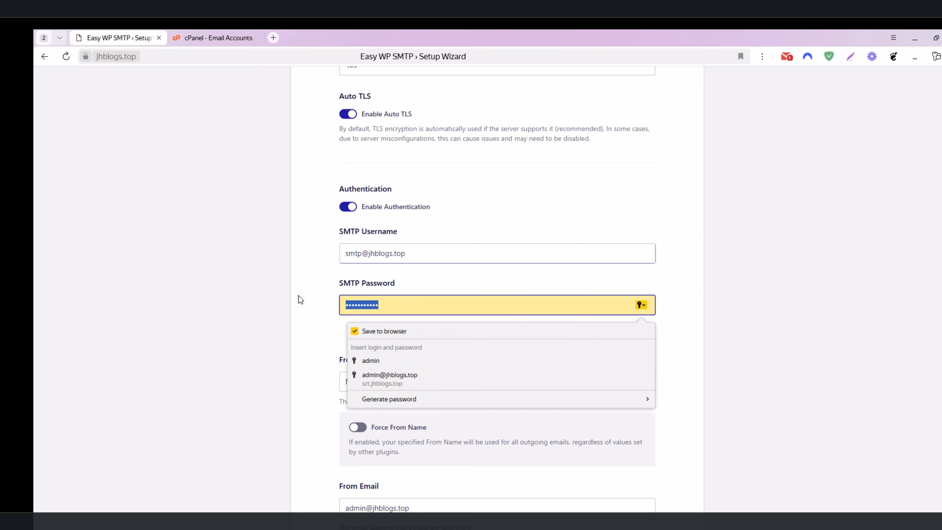
key("BackSpace")
left_click(244, 298)
left_click(355, 301)
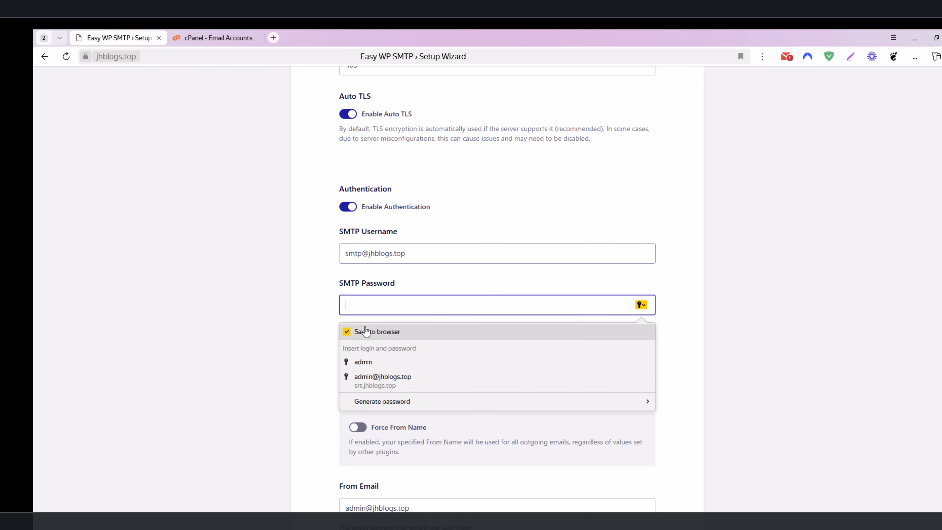
left_click(294, 289)
left_click(174, 36)
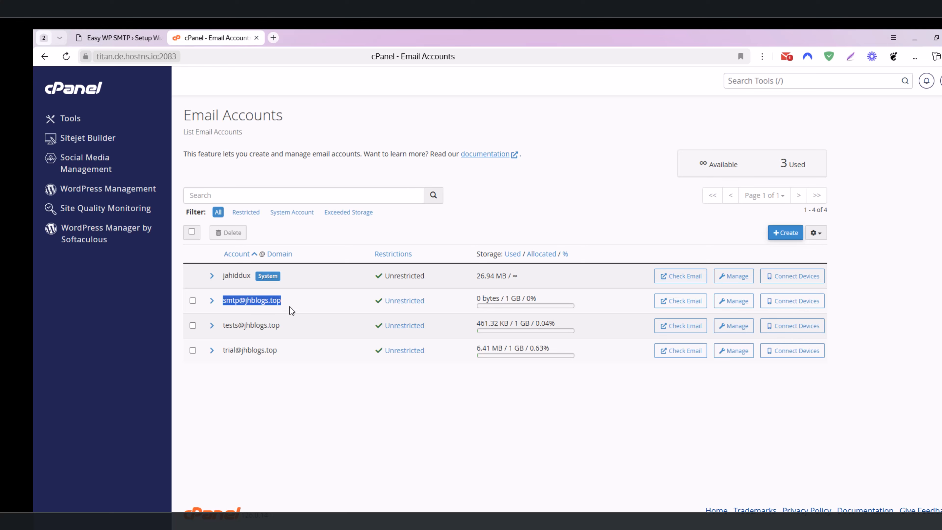
left_click_drag(290, 307, 221, 302)
left_click(119, 37)
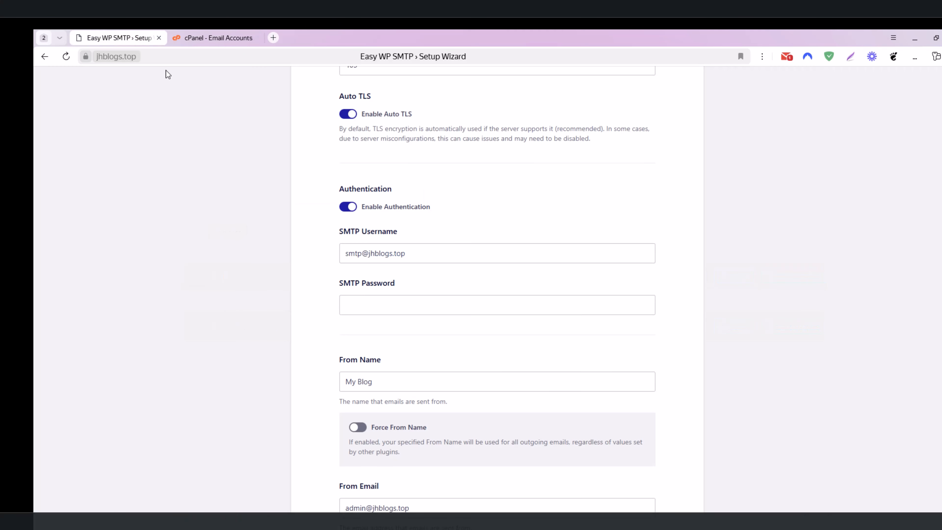
- Paste the new mailbox's generated password from the clipboard history into the SMTP Password field
left_click(368, 303)
key("super+v")
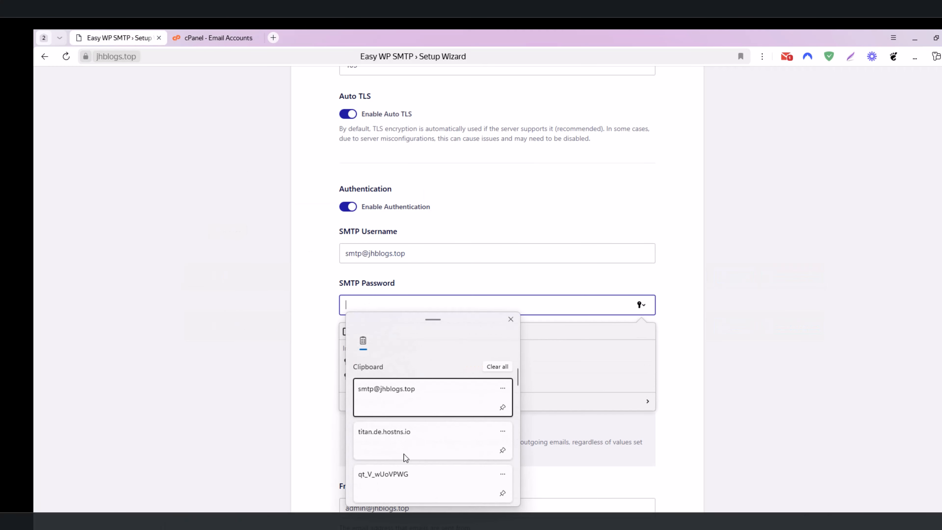
left_click(403, 478)
scroll(374, 389, "down", 1)
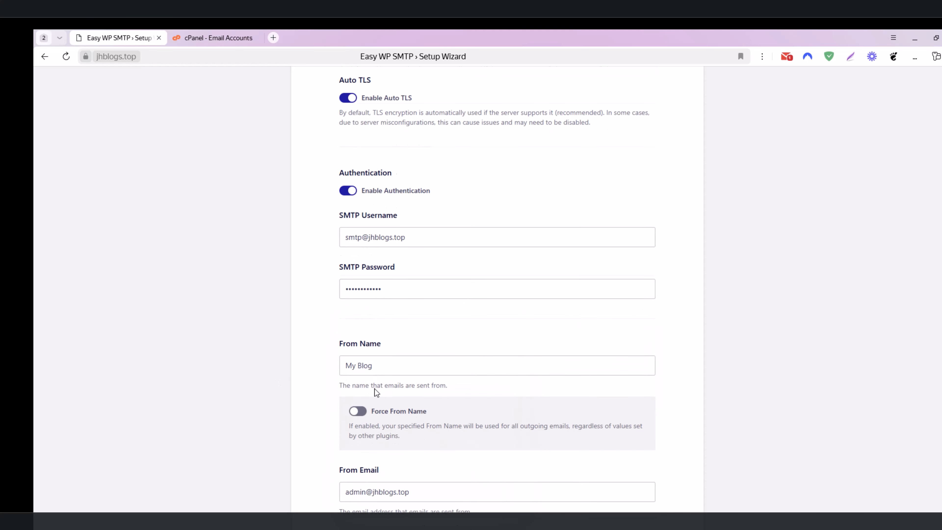
- Set the From Name to Jhblogs and enable Force From Name
scroll(374, 389, "down", 5)
left_click_drag(394, 189, 322, 190)
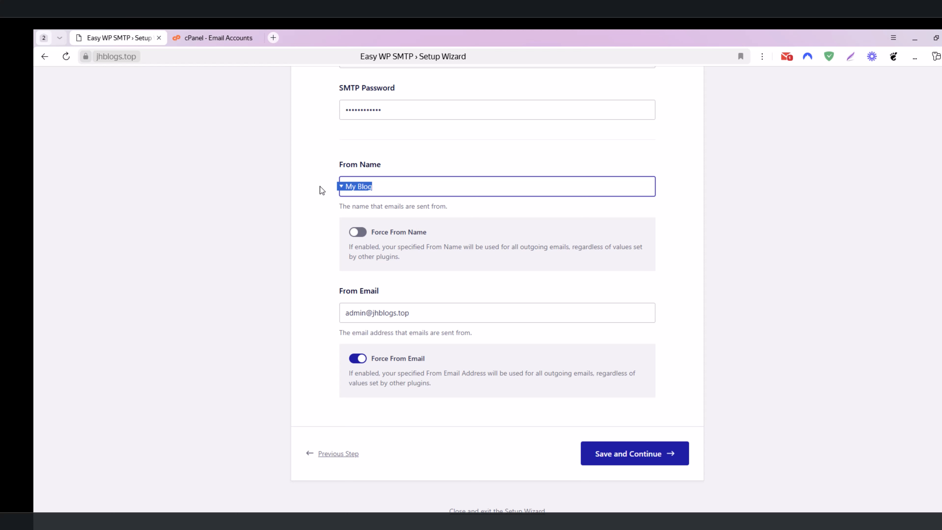
type("Jhblogs")
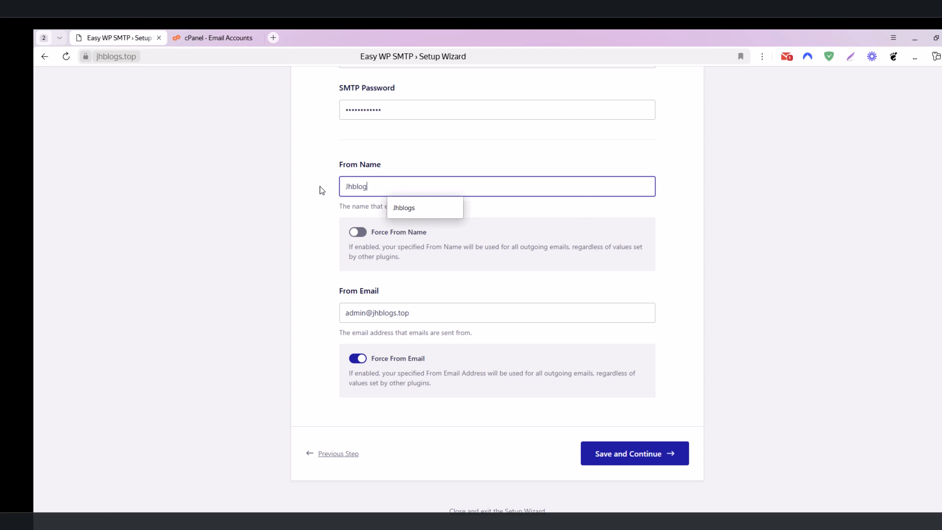
left_click(358, 233)
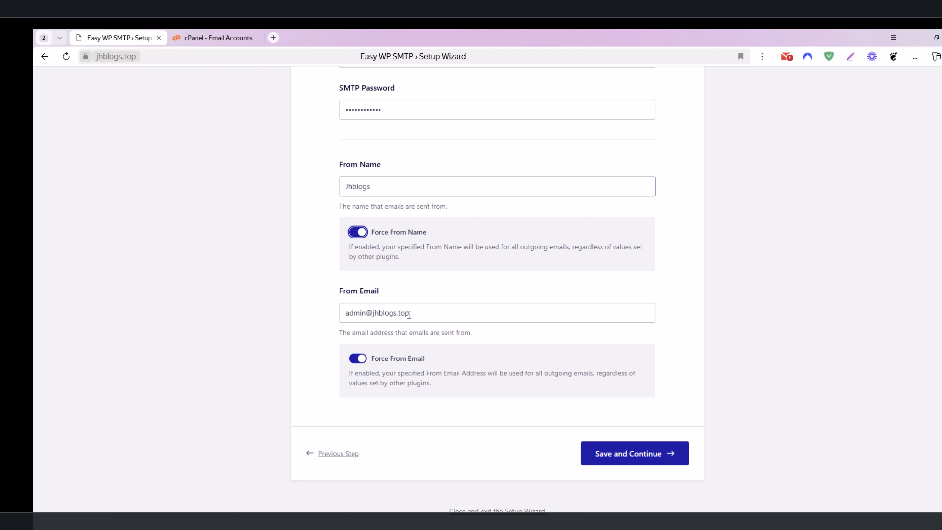
- Change the mailbox part of the From Email to smtp, keeping the domain, to match the SMTP Username
left_click_drag(368, 312, 327, 315)
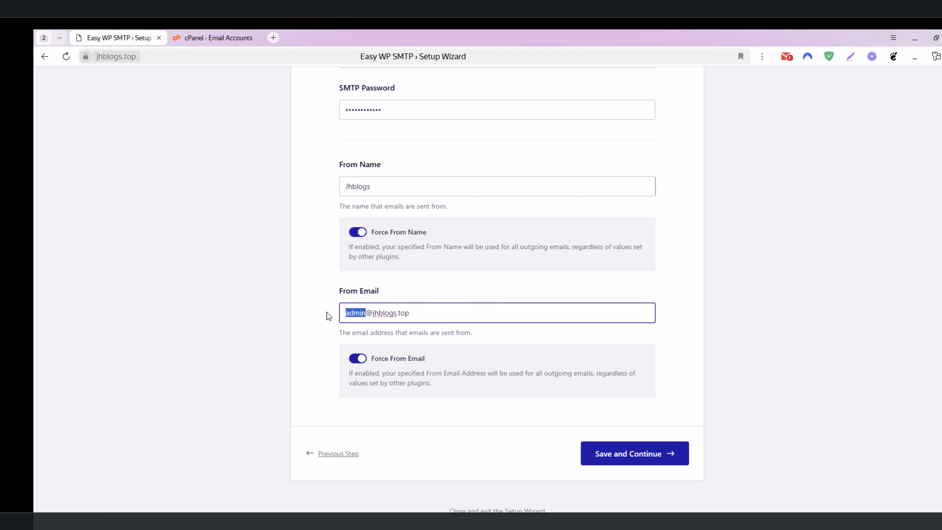
key("BackSpace")
type("smtp")
- Review the SMTP host, encryption, port and authentication settings, and copy the From Email address
scroll(357, 301, "up", 15)
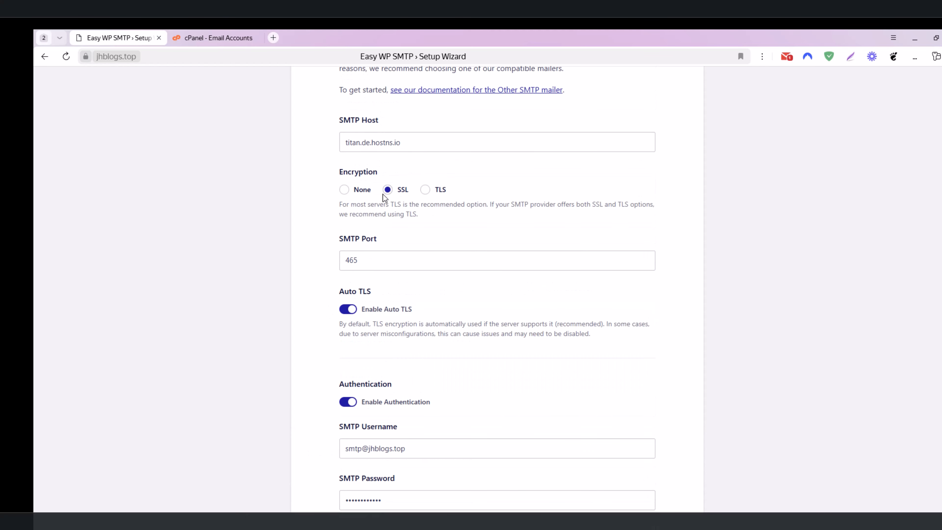
scroll(381, 300, "down", 10)
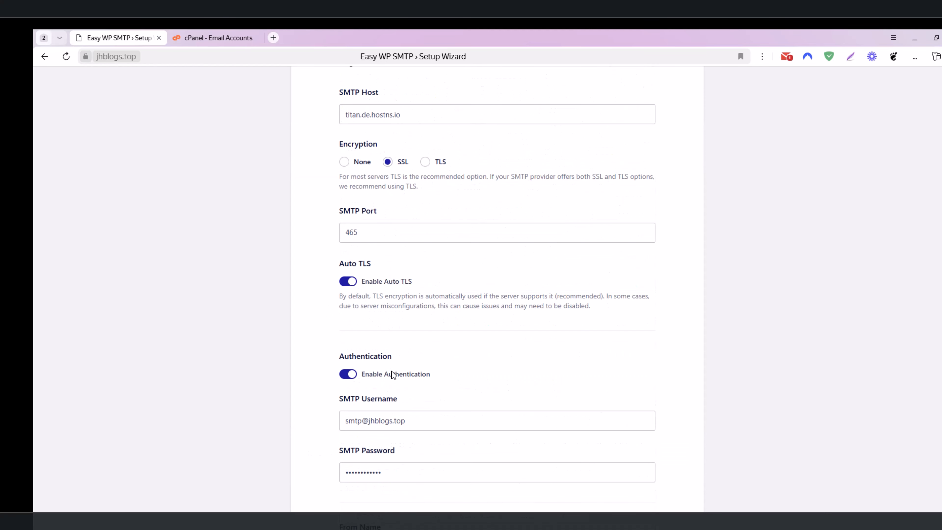
left_click_drag(407, 351, 207, 418)
left_click(208, 418)
scroll(335, 398, "down", 6)
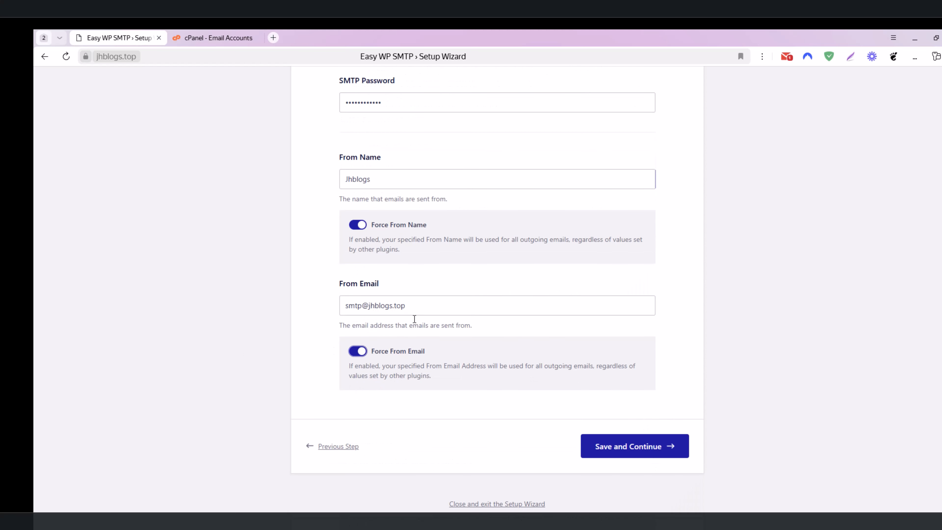
left_click_drag(420, 309, 237, 298)
key("ctrl+c")
- Save the mailer settings and continue with the preselected email features
left_click(644, 446)
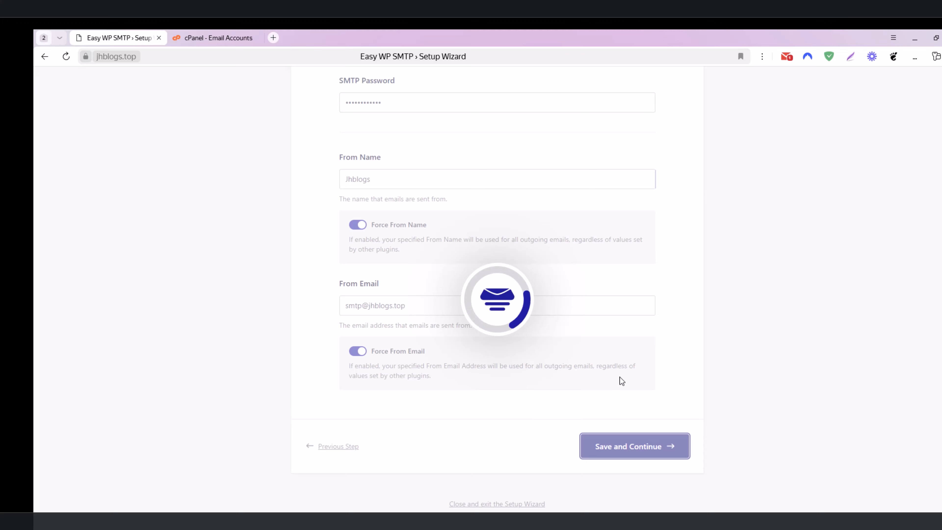
scroll(510, 331, "down", 5)
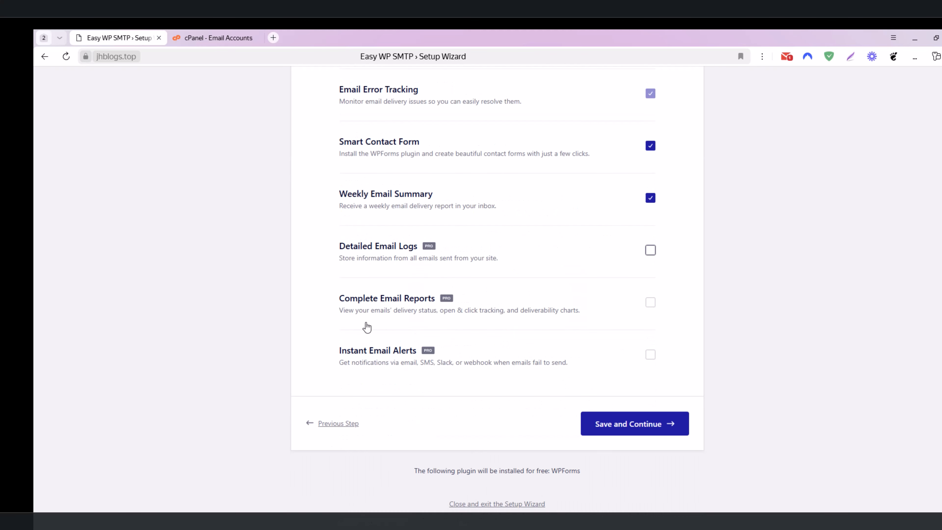
left_click(664, 428)
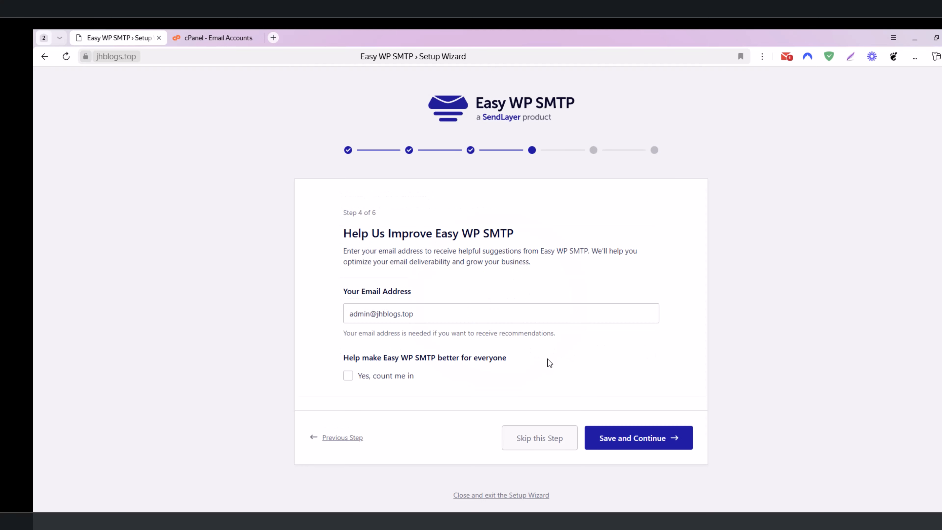
- Replace the prefilled contact email with the copied mailbox address, save it without opting in to usage sharing, and skip the license key entry
triple_click(432, 315)
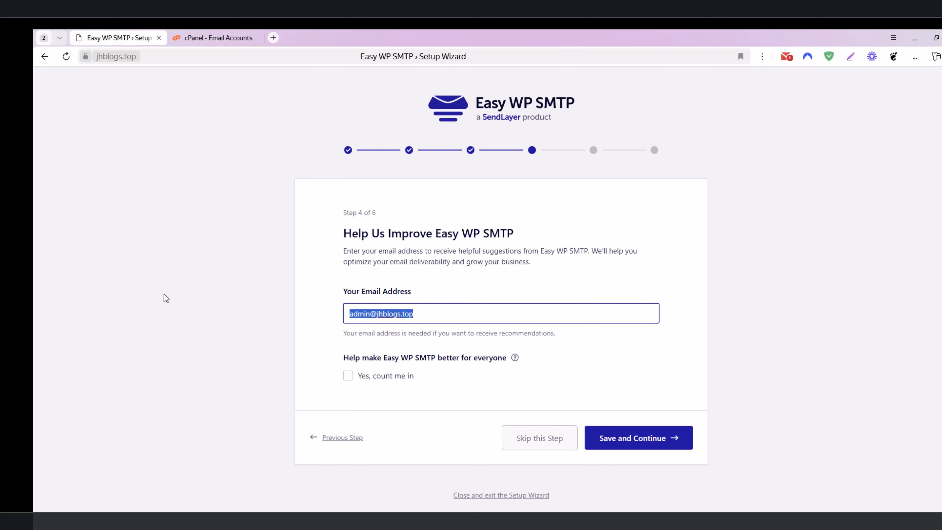
key("ctrl+v")
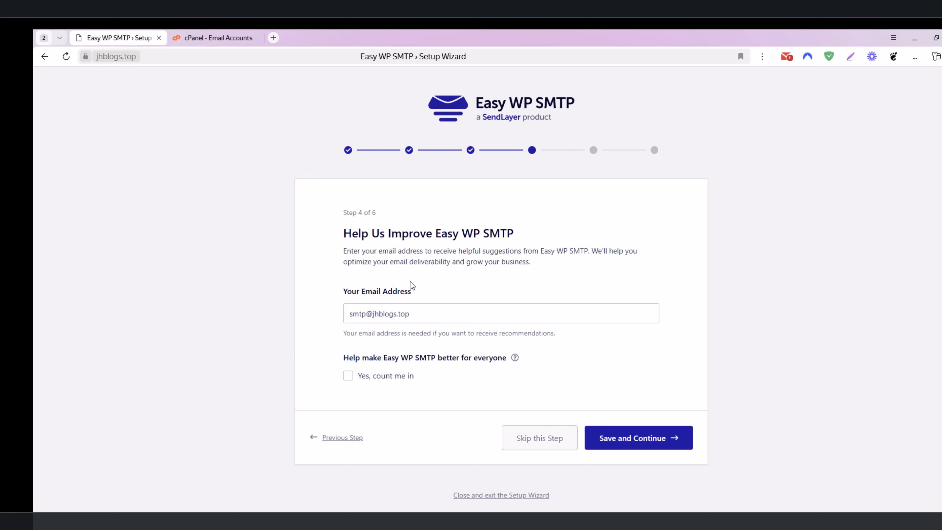
left_click(652, 444)
left_click(658, 438)
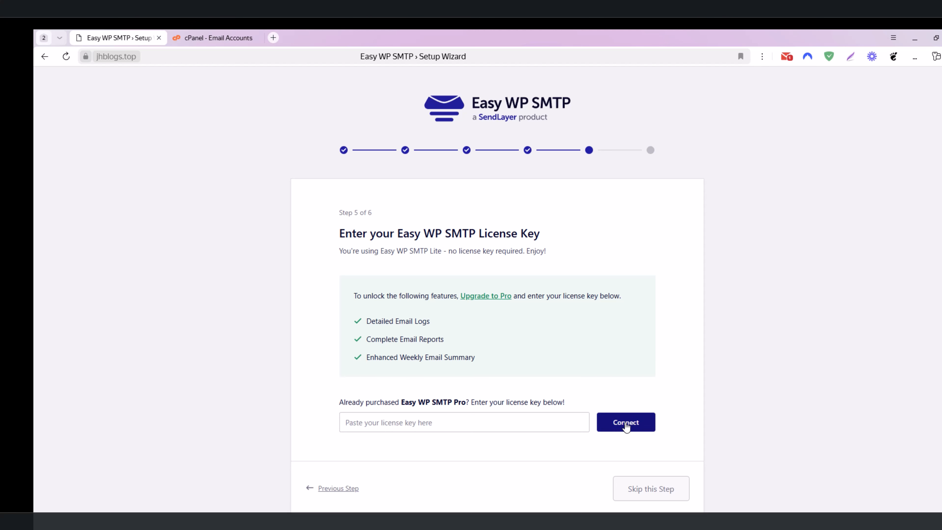
left_click(653, 490)
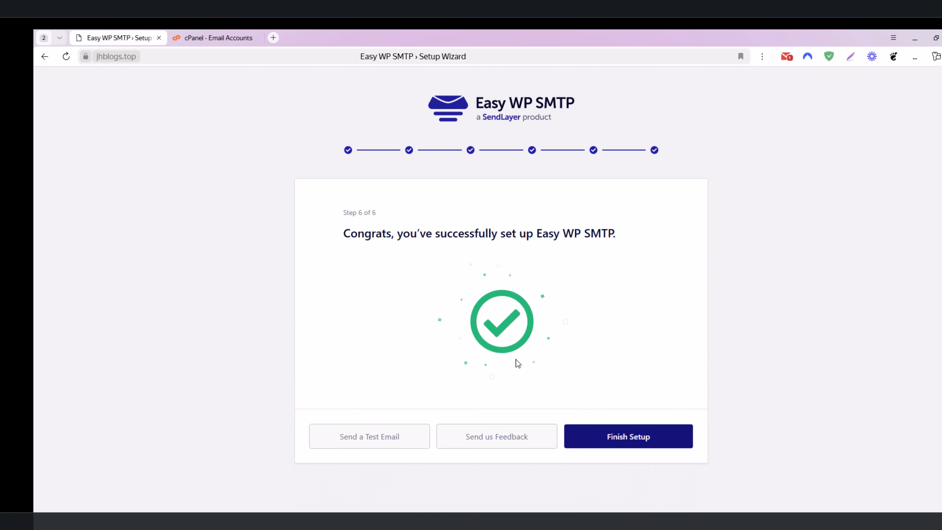
- Open the test email tool and send an HTML test email to the company's sales address
left_click(379, 443)
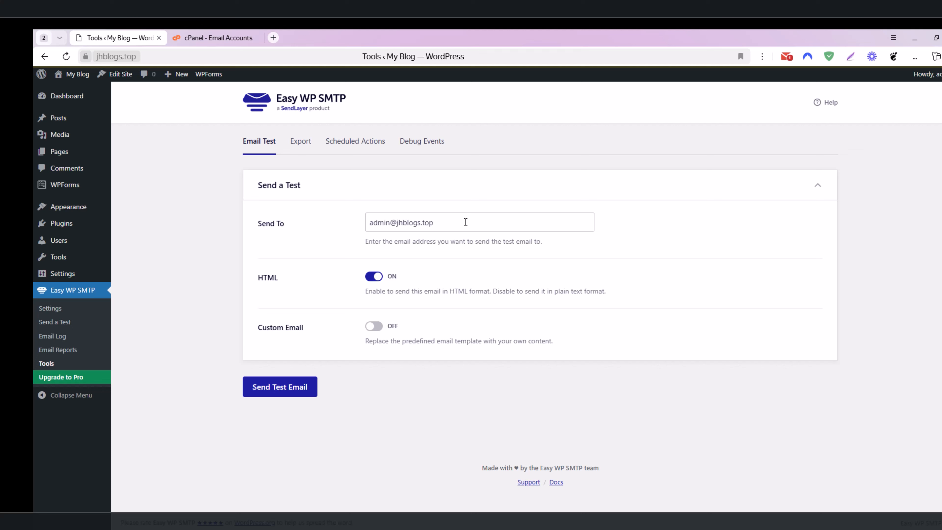
left_click_drag(466, 222, 329, 212)
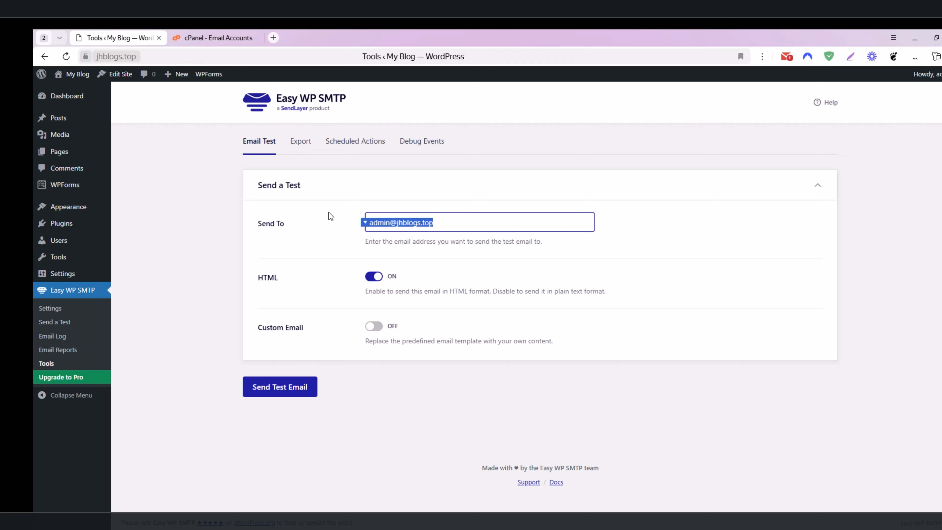
type("sales@")
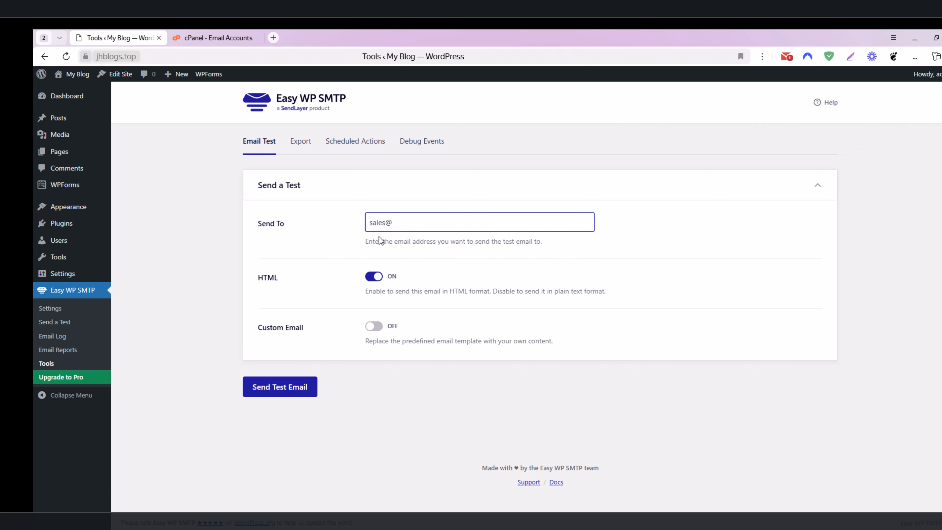
left_click(190, 256)
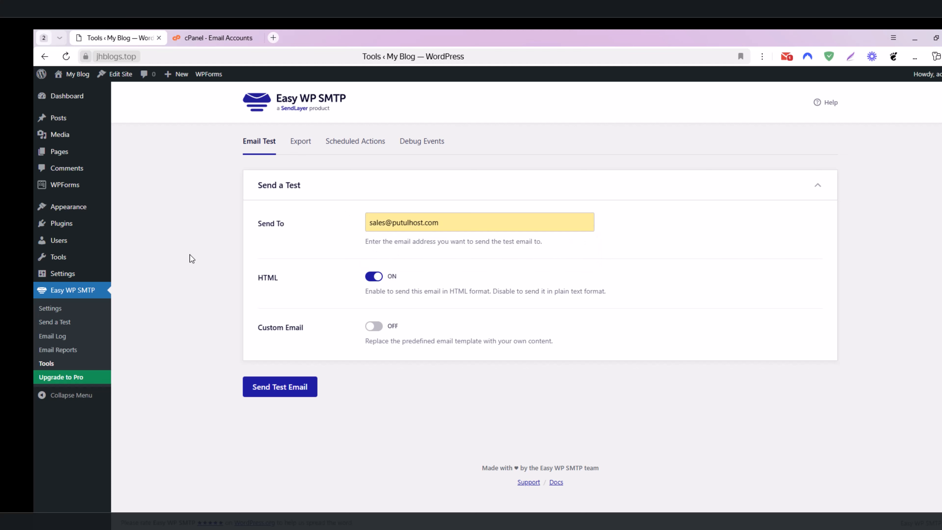
left_click(281, 389)
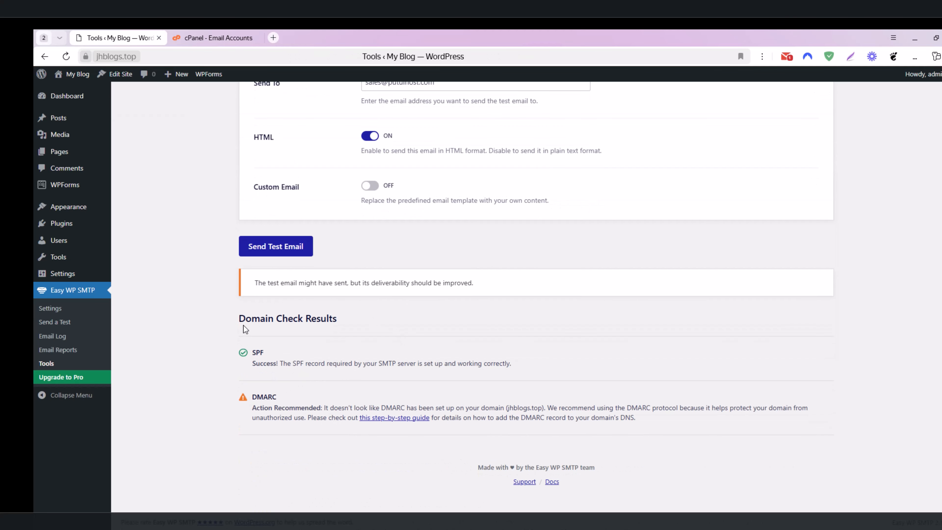
- Examine the test email result and the SPF and DMARC domain check results
scroll(447, 374, "up", 4)
scroll(448, 374, "down", 4)
left_click_drag(251, 284, 241, 359)
left_click(336, 373)
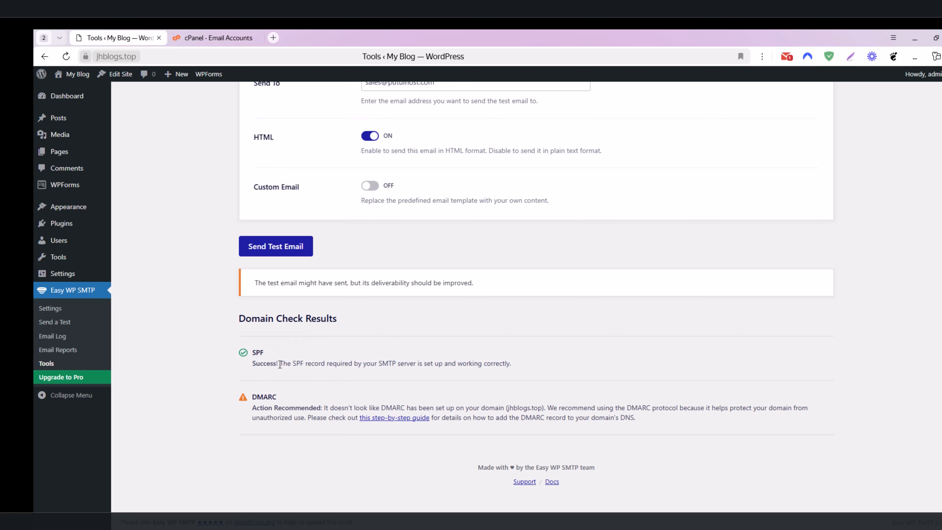